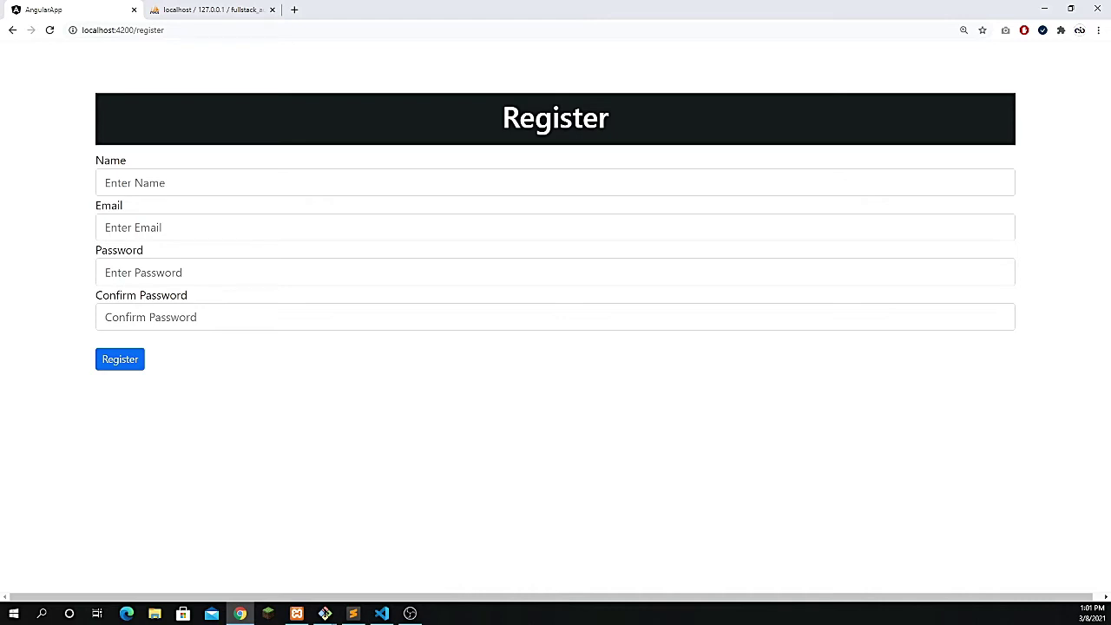
- Switch from the browser over to the code editor
key(alt+Tab)
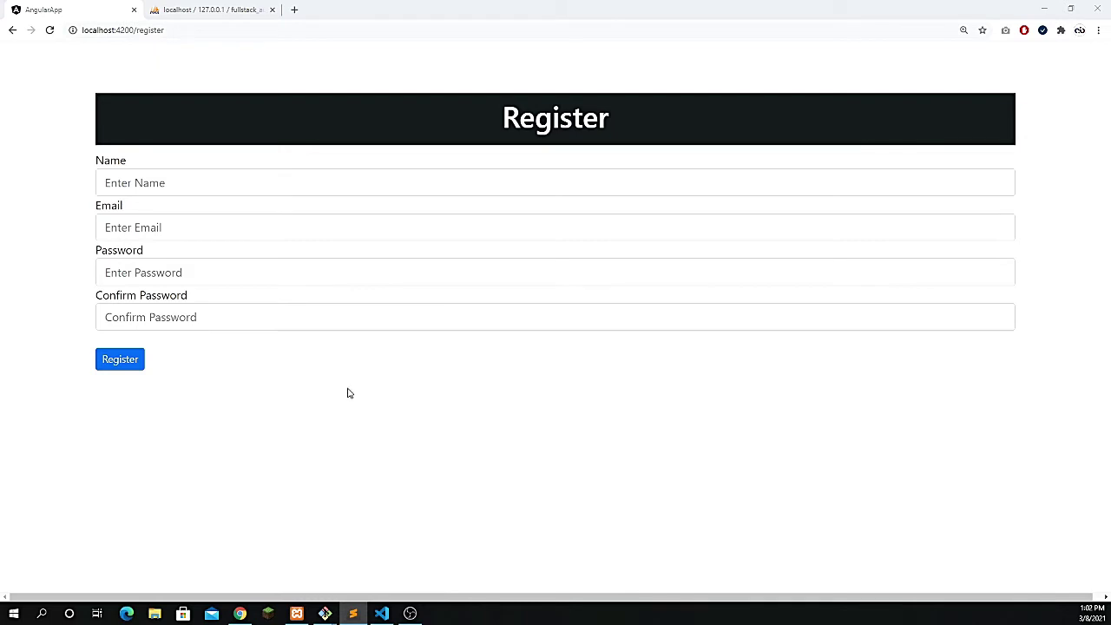
click(124, 360)
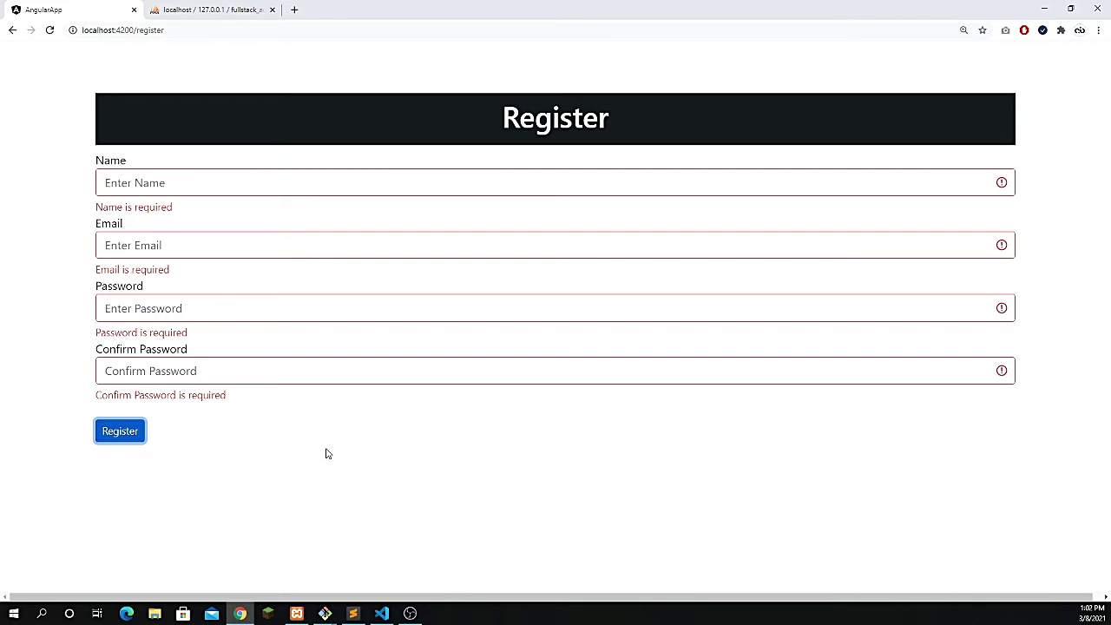
click(186, 189)
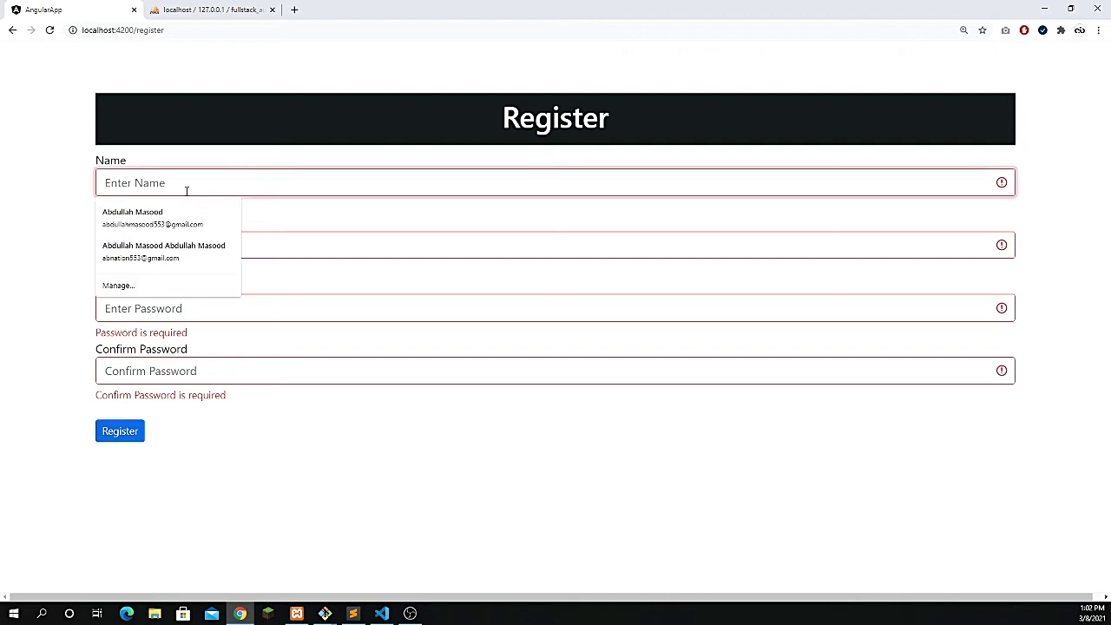
text(john)
key(Tab)
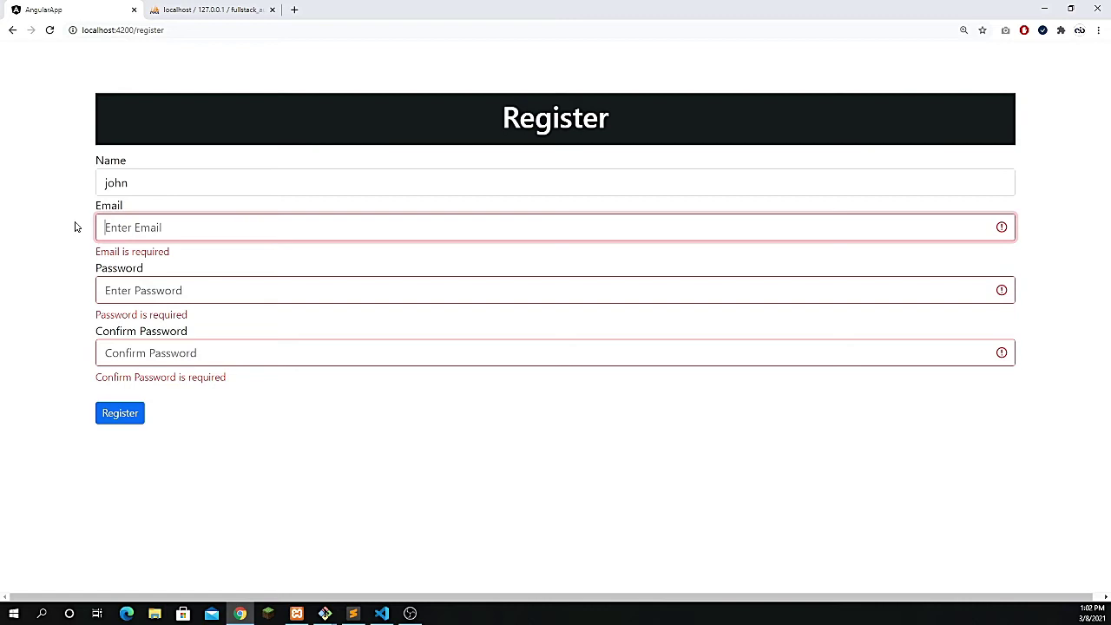
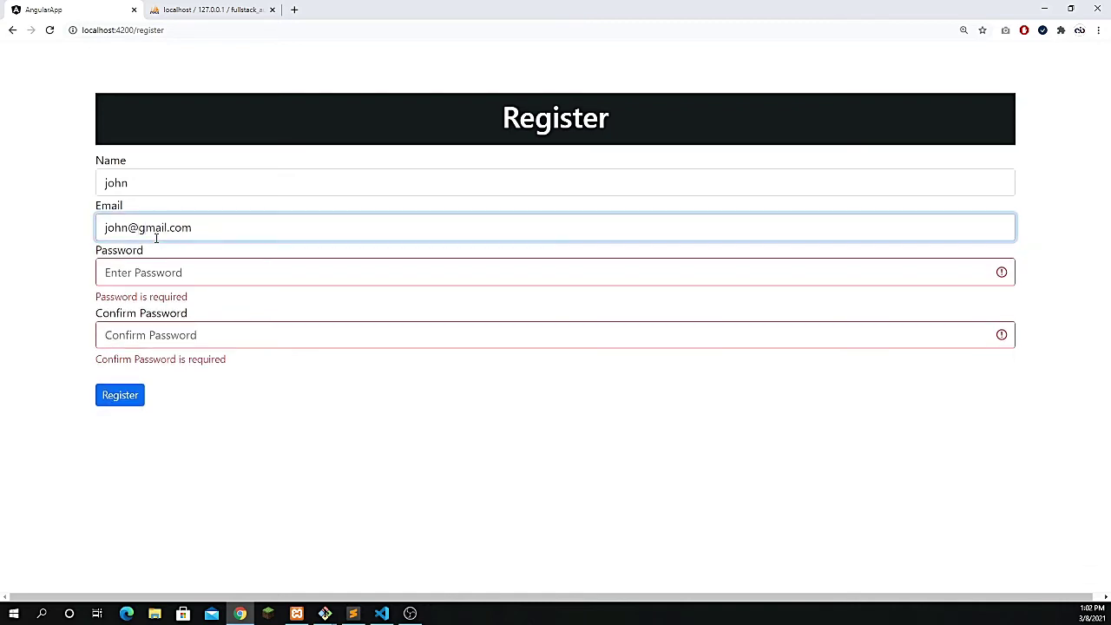
key(Tab)
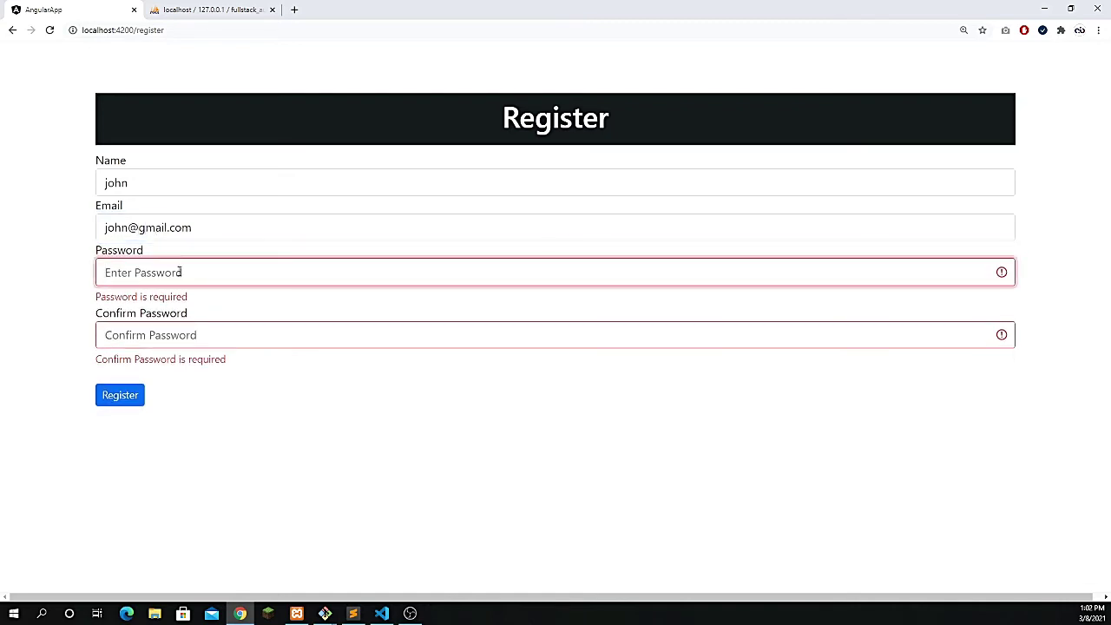
text(123456)
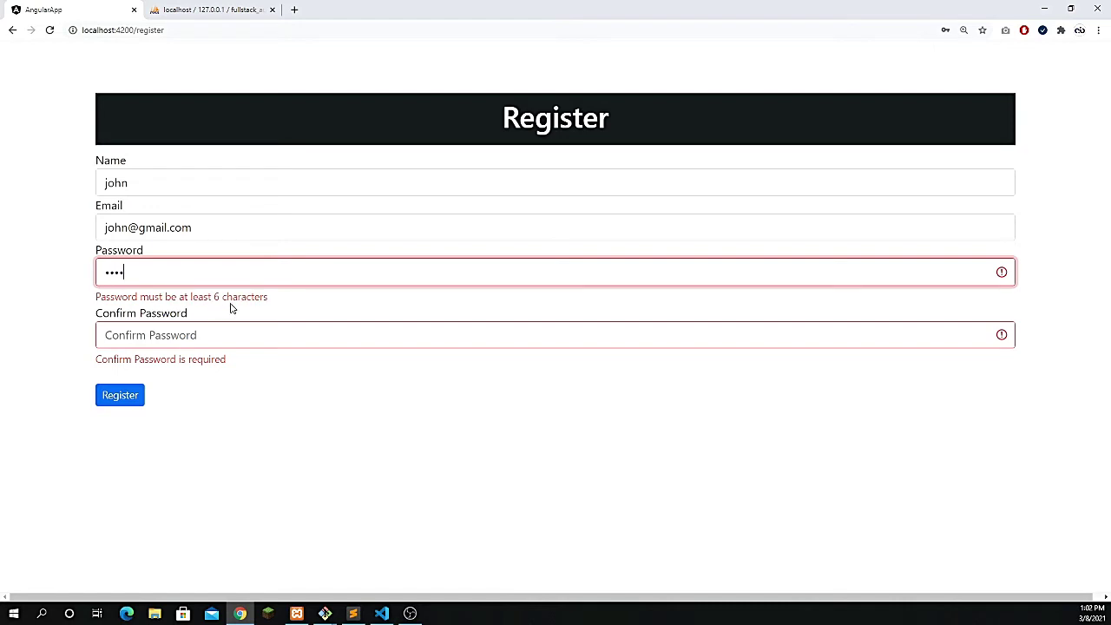
click(210, 319)
text(1)
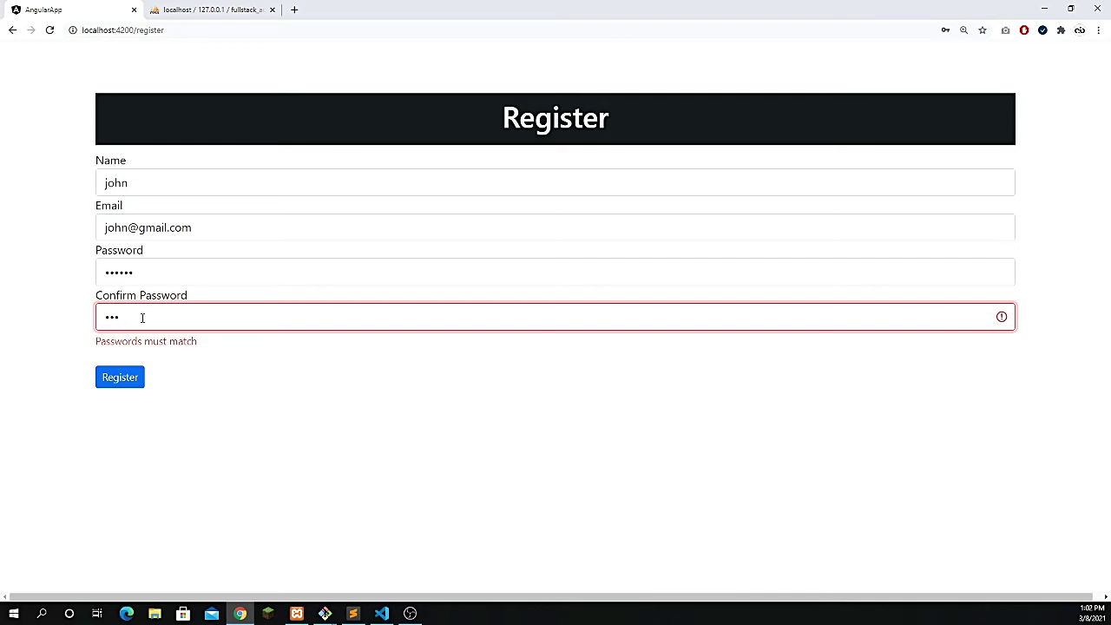
text(456)
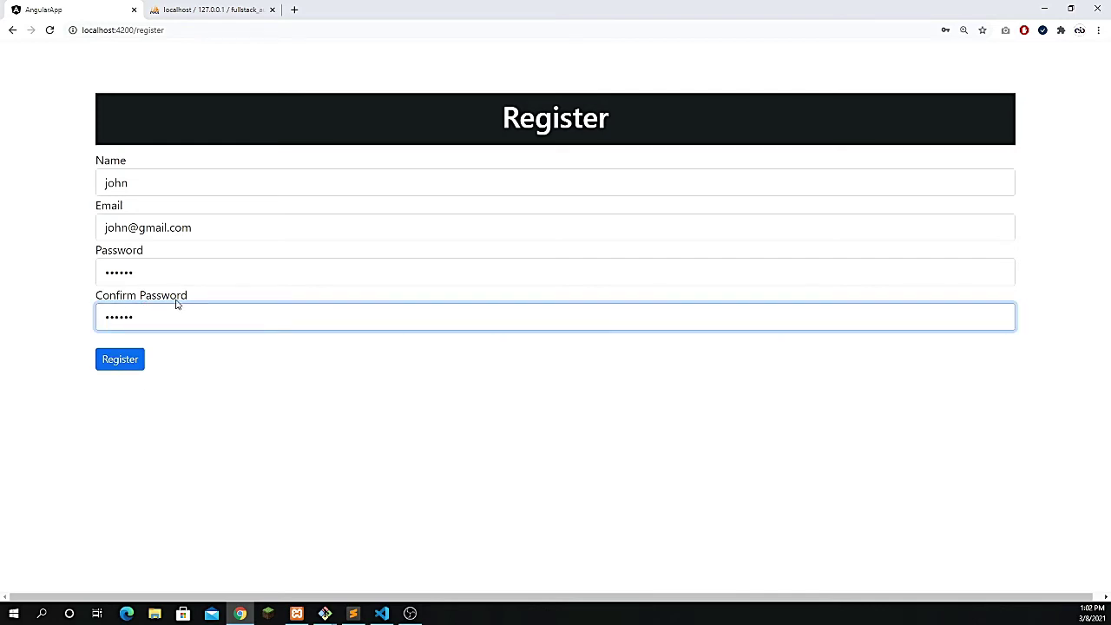
click(121, 365)
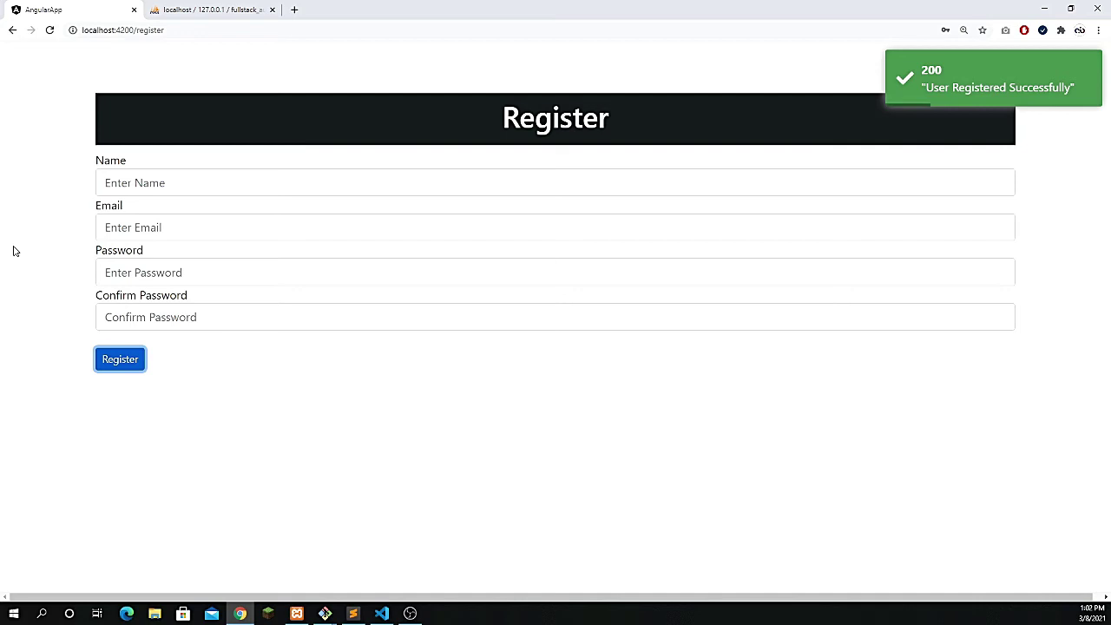
click(171, 184)
text(john)
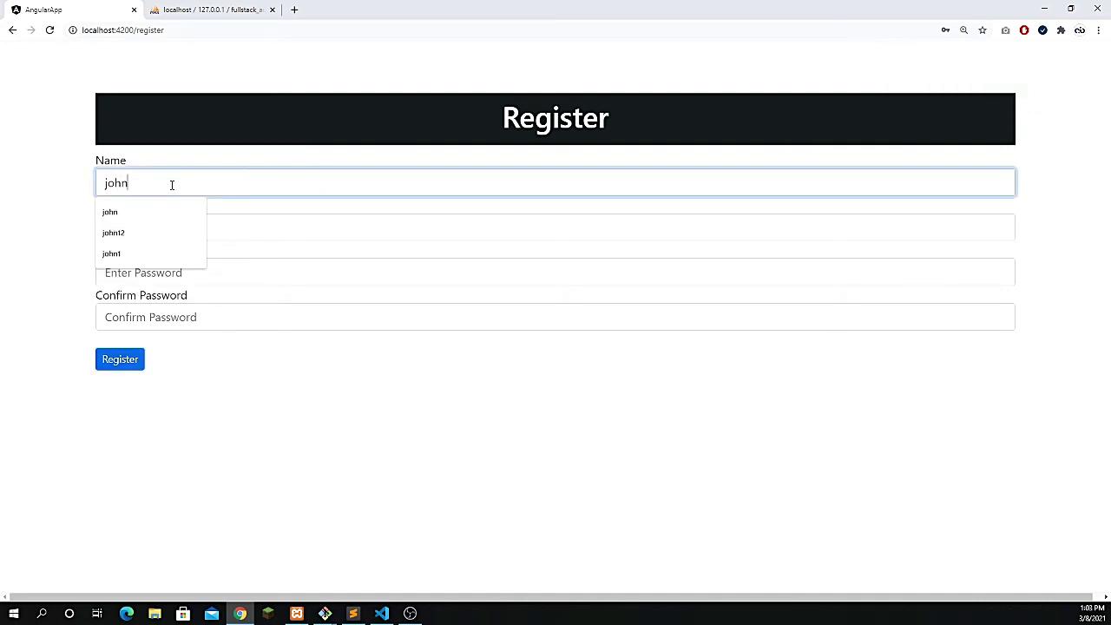
key(Tab)
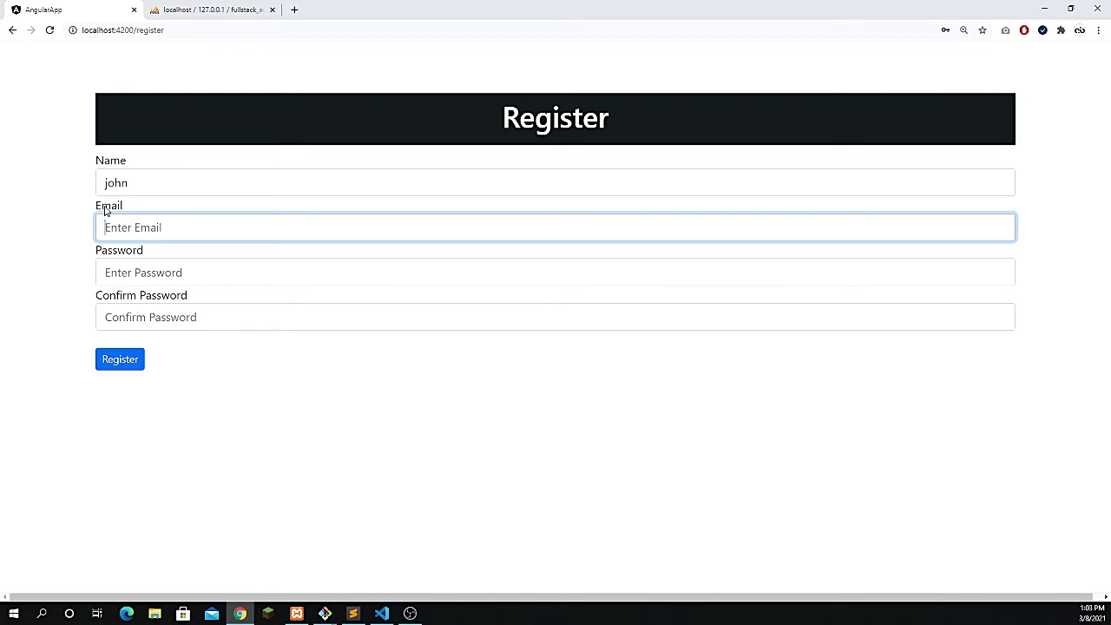
key(Tab)
text(123456)
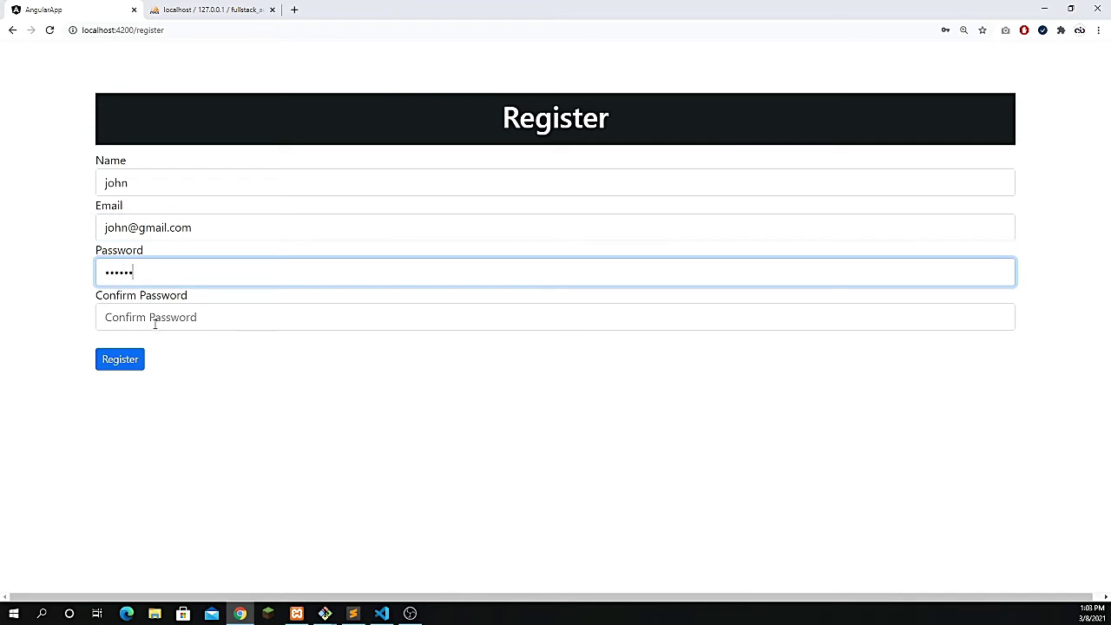
click(156, 317)
text(123456)
click(132, 369)
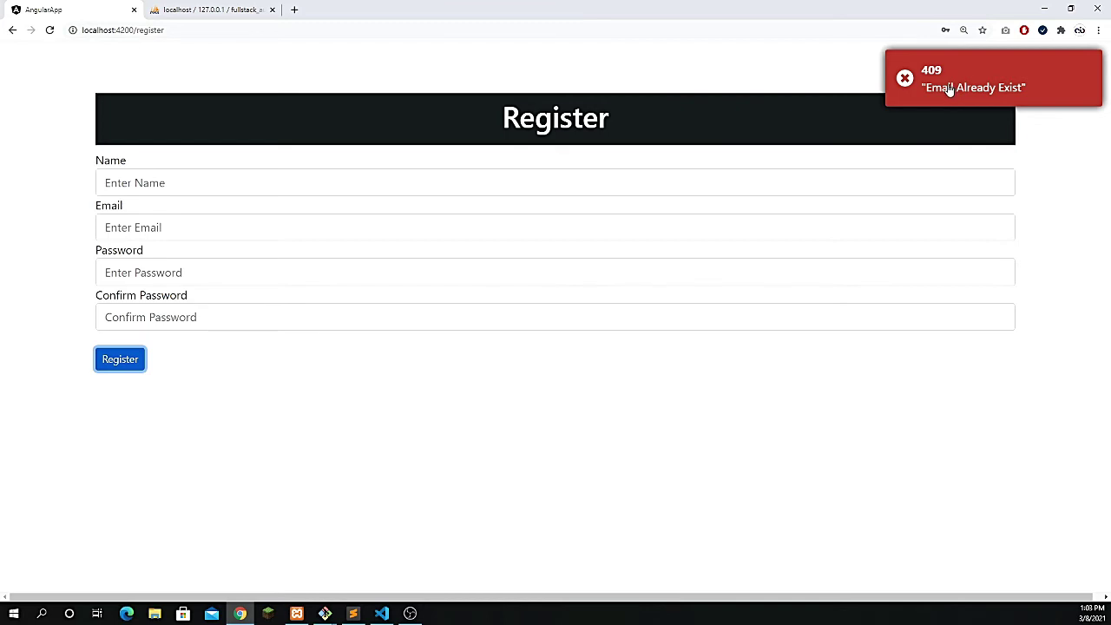
- Load localhost:4200/login, then remove 'login' from the URL to load the root address
double_click(170, 30)
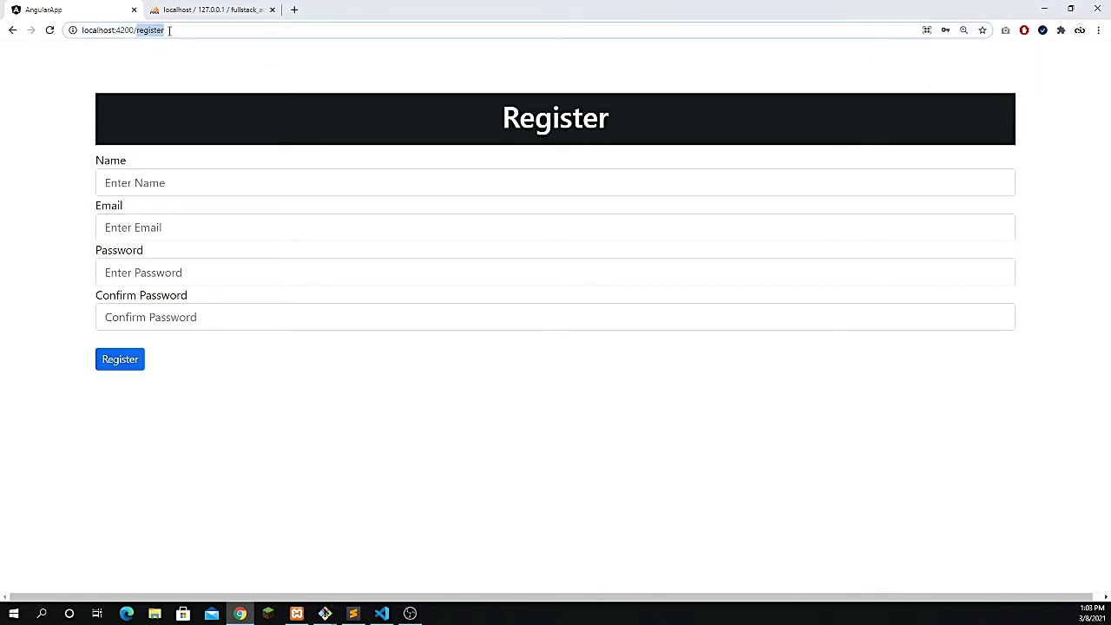
text(login)
key(Return)
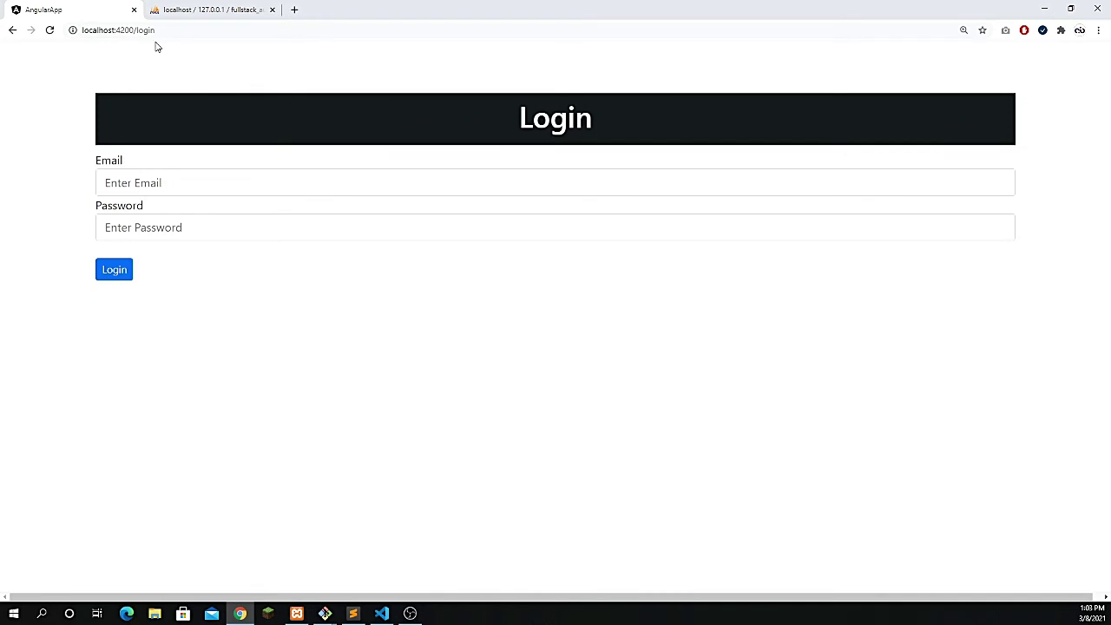
double_click(196, 34)
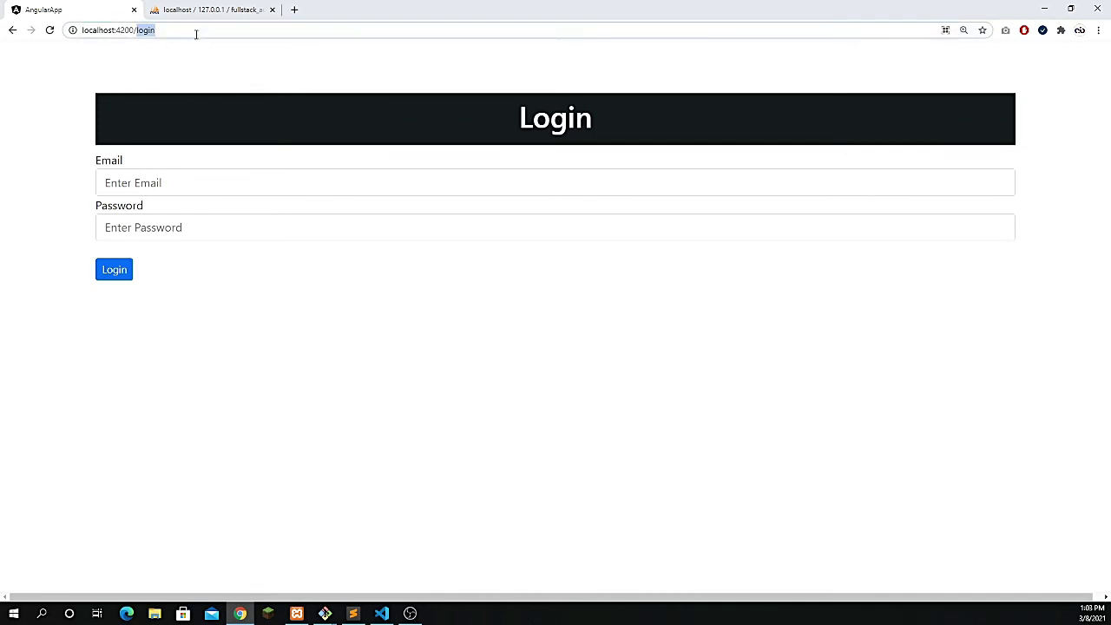
key(BackSpace)
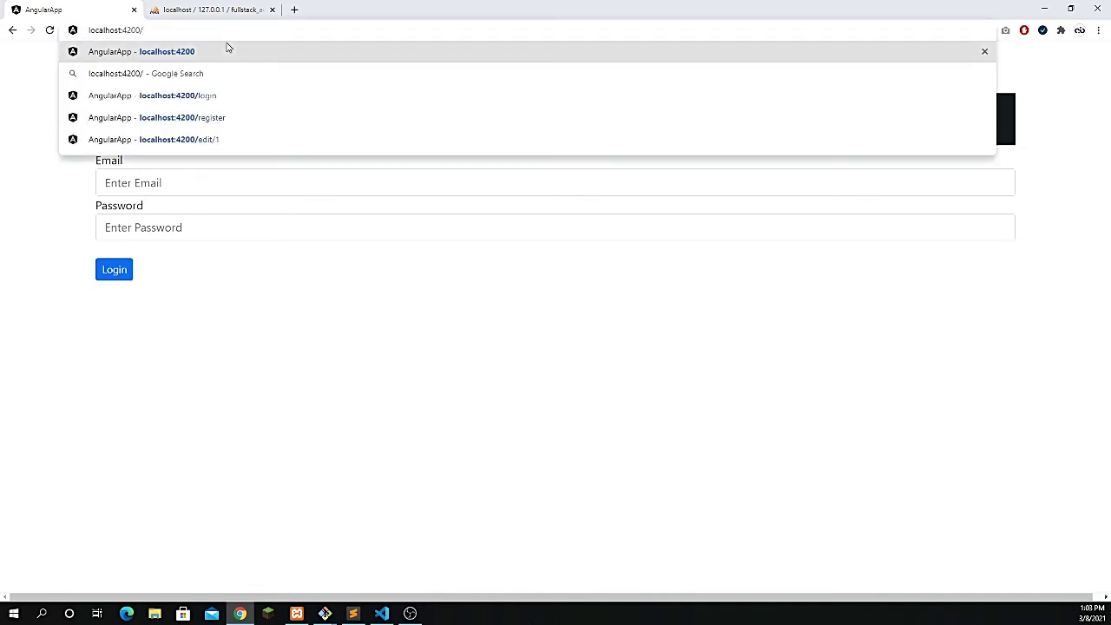
key(Return)
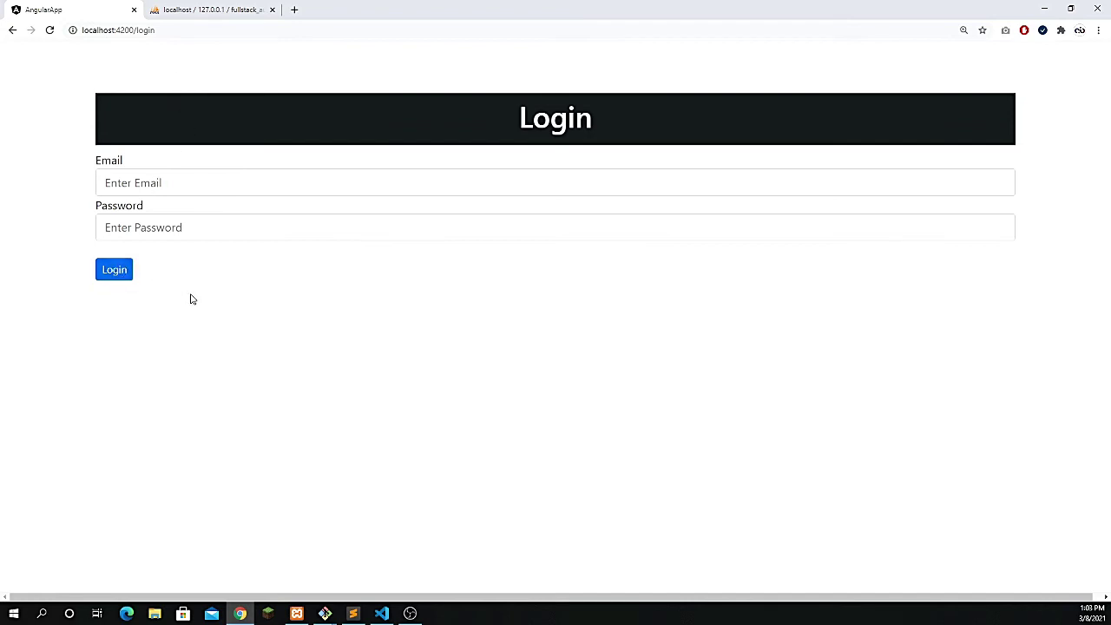
click(115, 272)
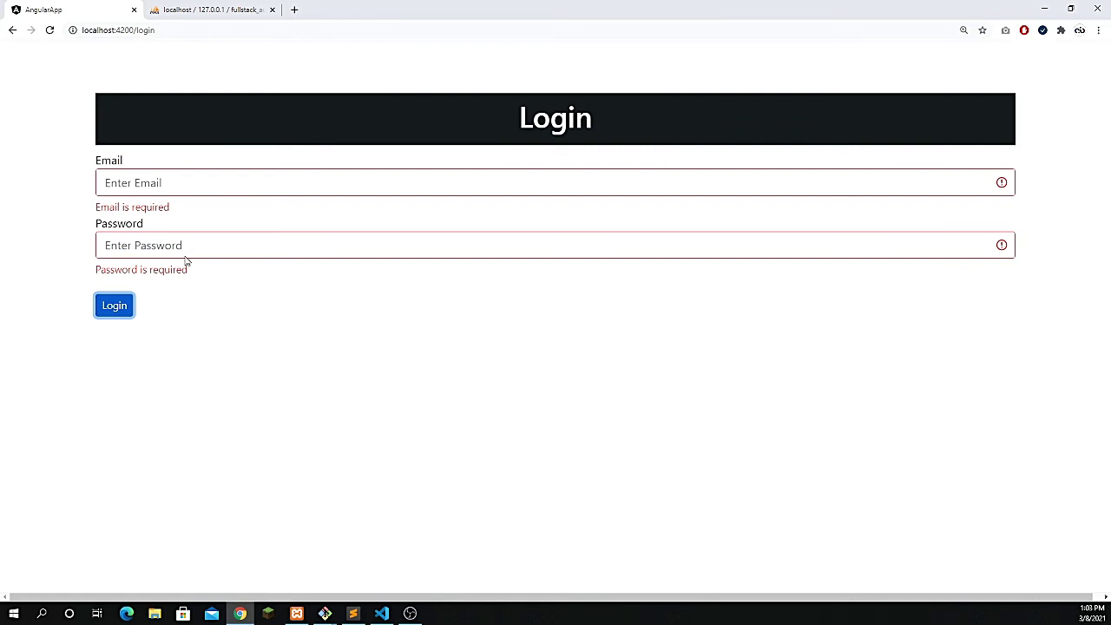
click(154, 191)
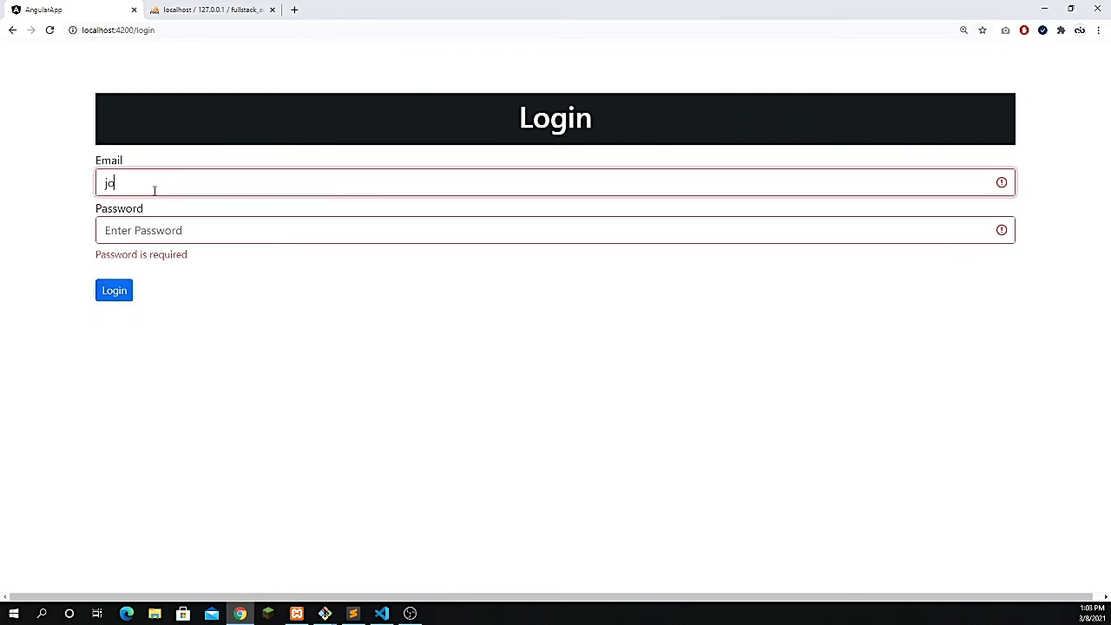
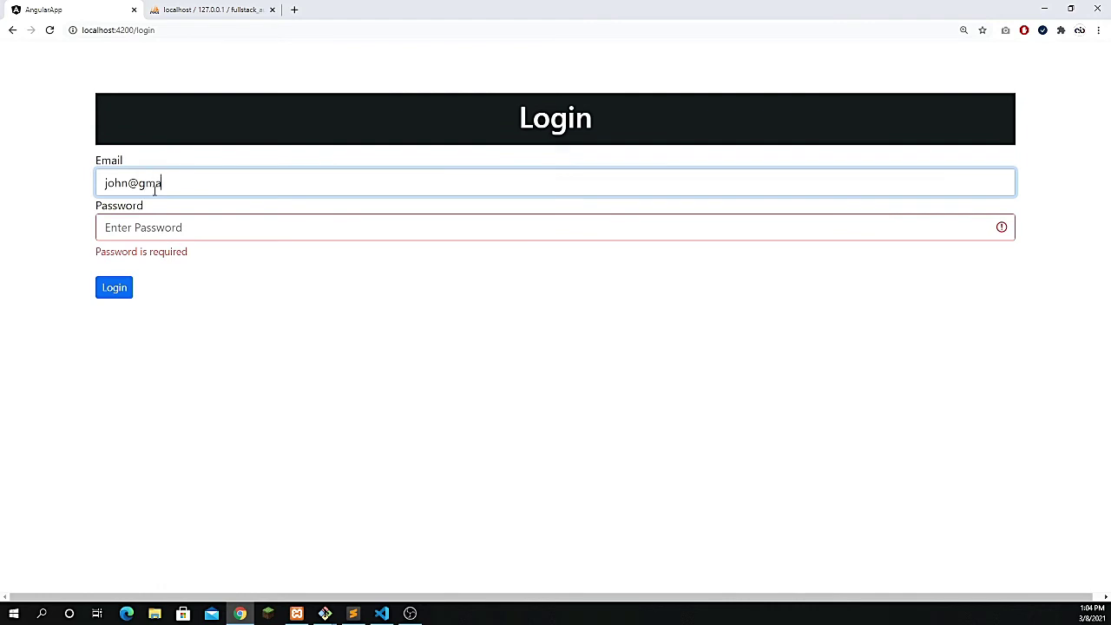
key(Tab)
text(1234567)
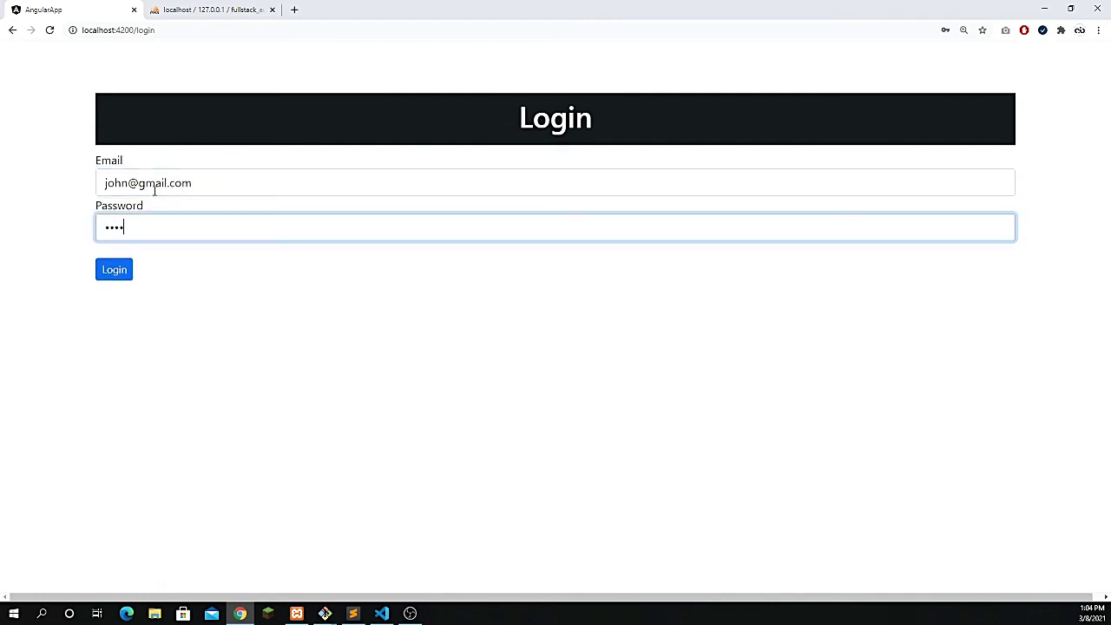
click(119, 272)
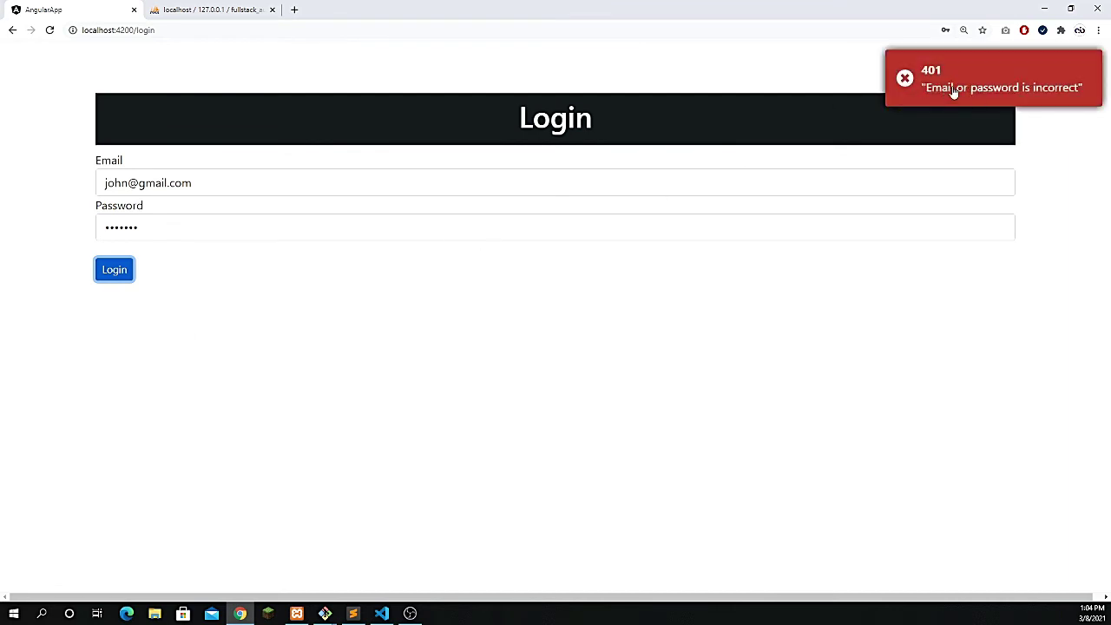
click(168, 227)
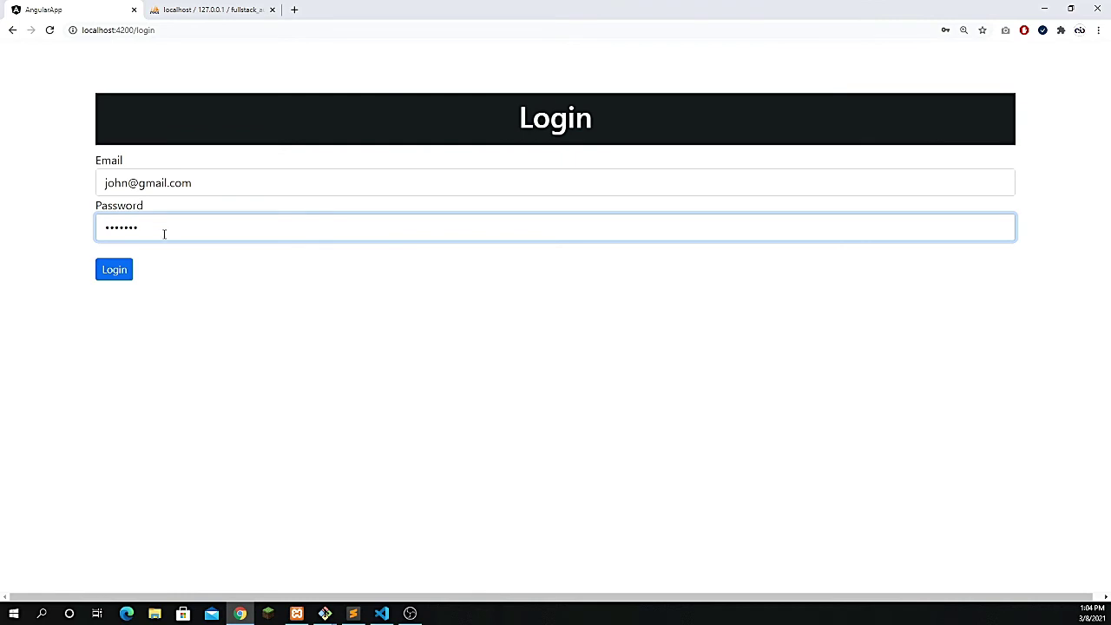
click(117, 269)
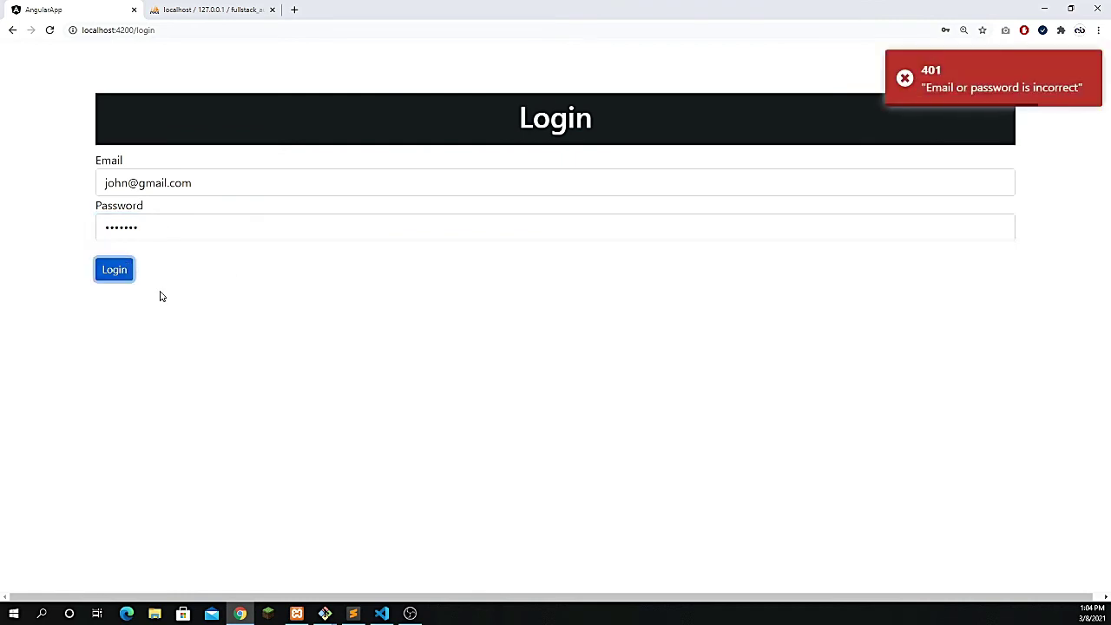
double_click(166, 235)
text(12)
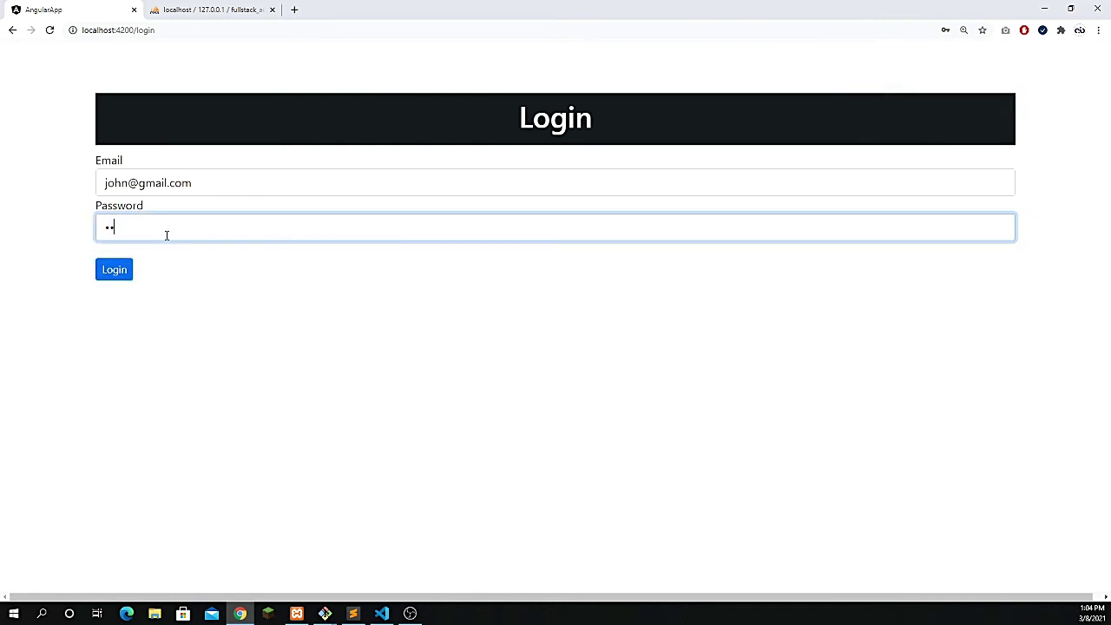
text(3456)
click(117, 272)
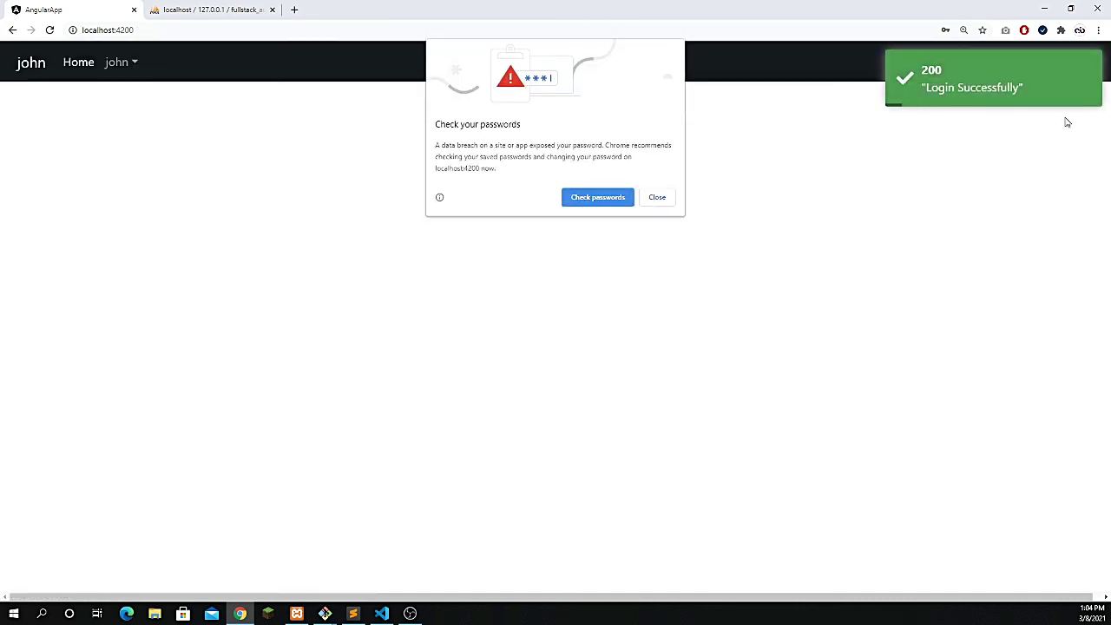
- Dismiss Chrome's password check popup, open the user's account menu, and open the page context menu
click(655, 199)
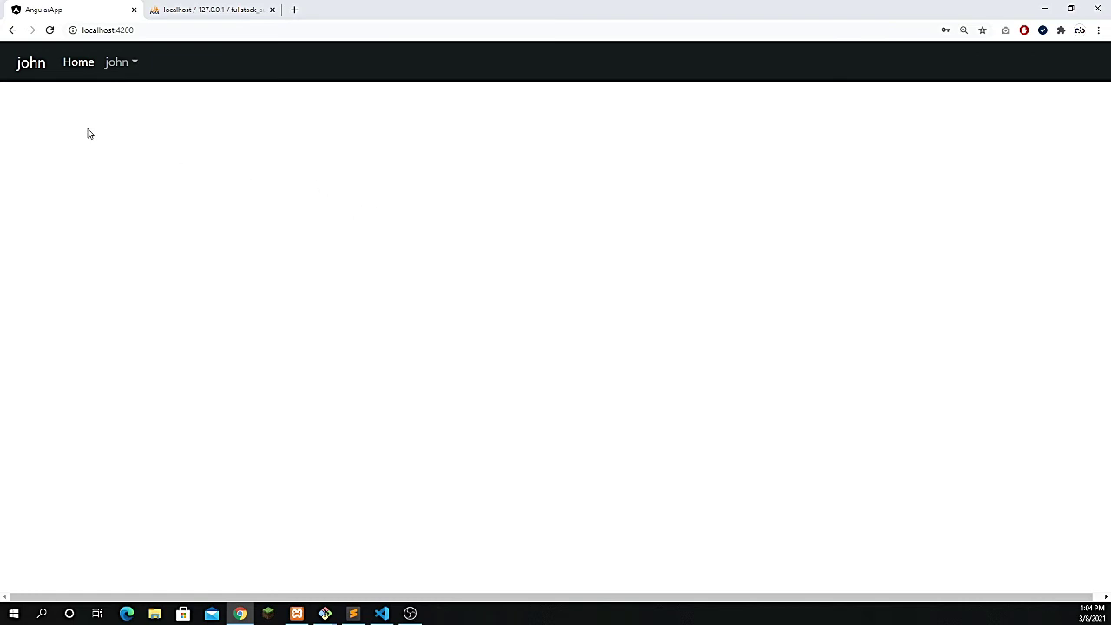
click(119, 69)
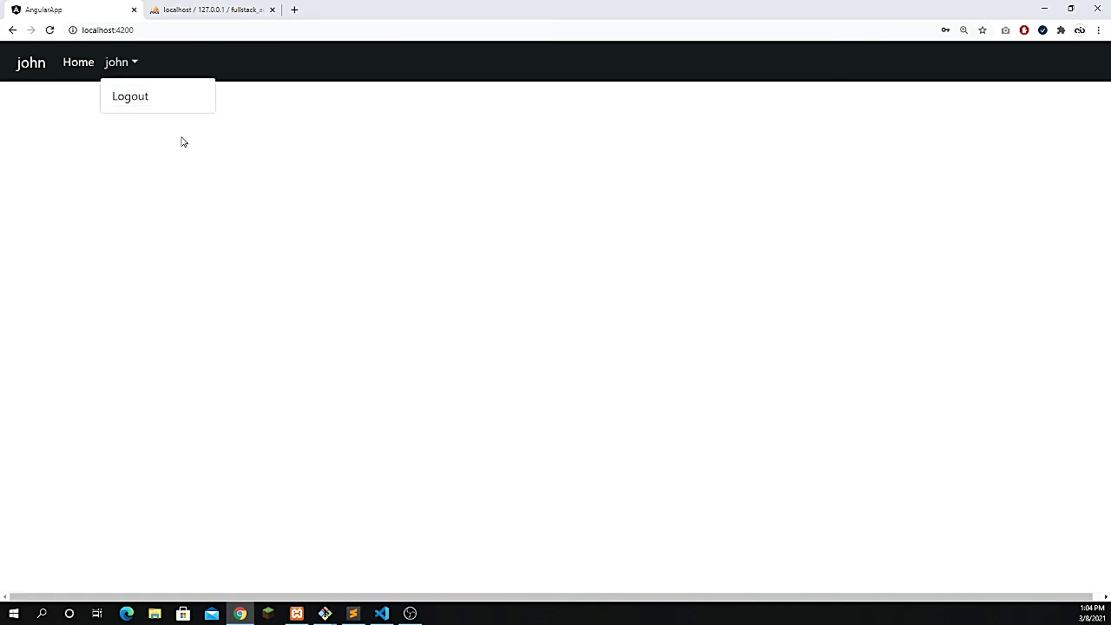
right_click(336, 185)
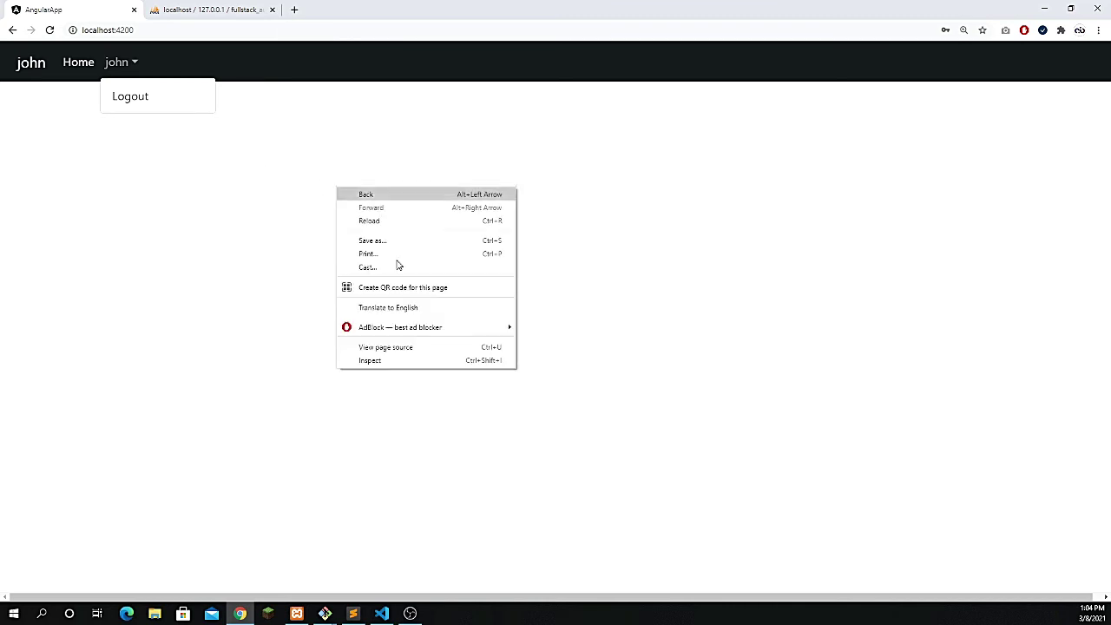
- Open DevTools via Inspect and select the logged JWT token in the Console
click(394, 364)
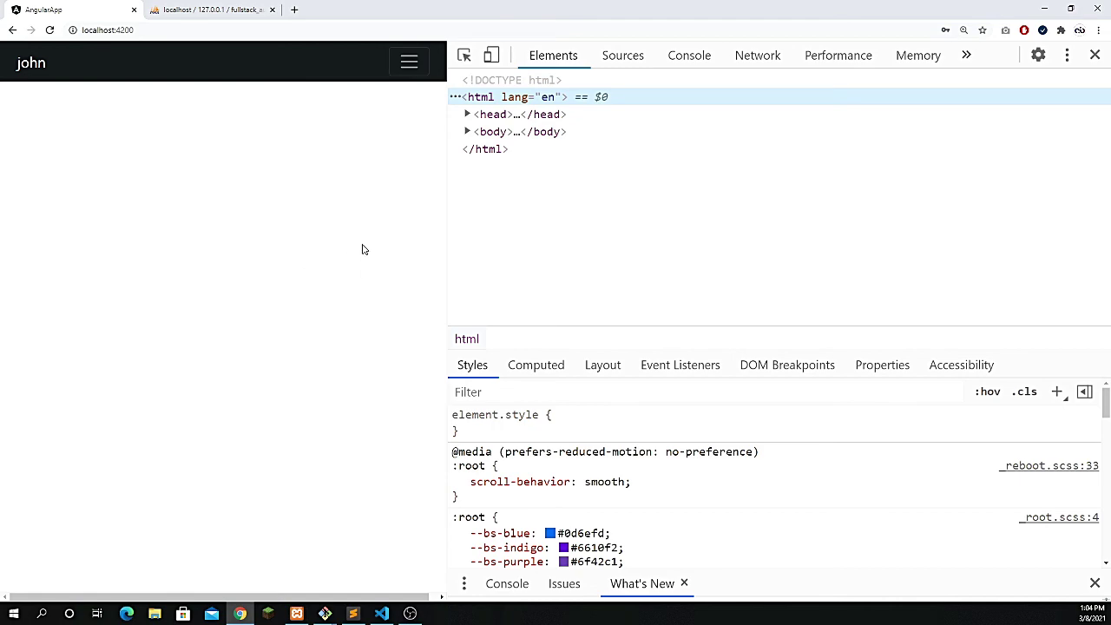
click(694, 60)
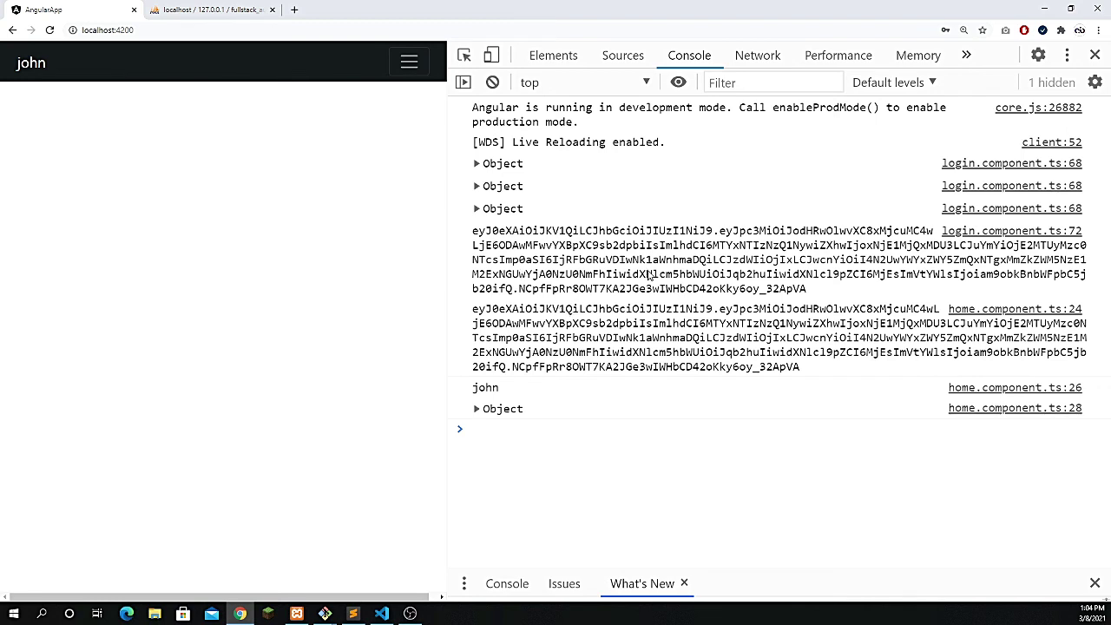
drag(817, 294, 478, 234)
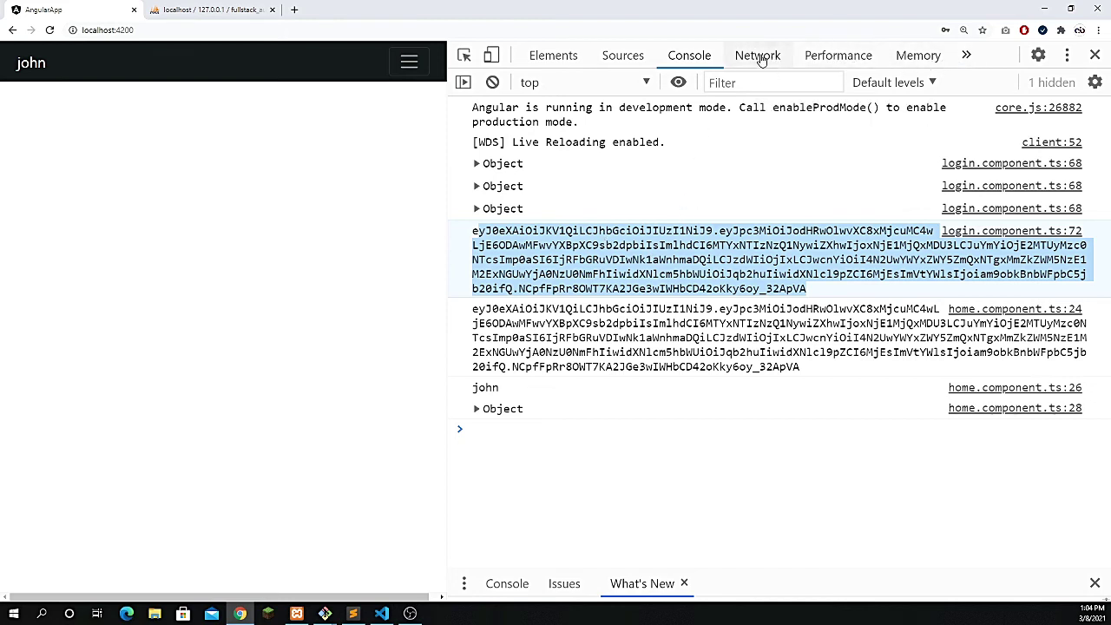
- Show Local Storage in the Application panel, then log out from the john account menu
click(965, 55)
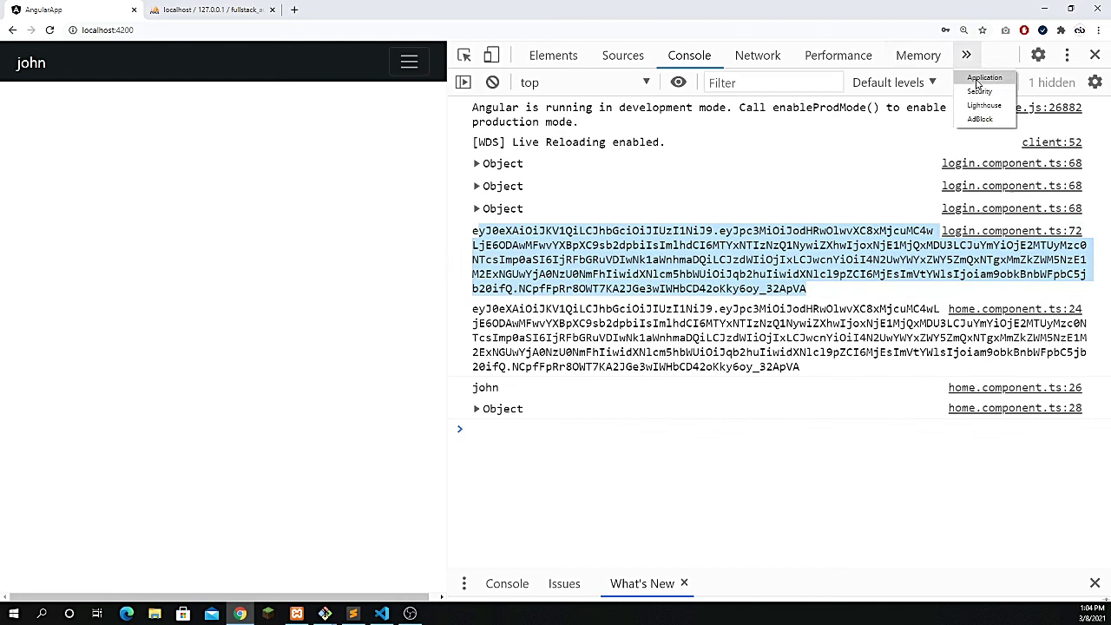
click(978, 83)
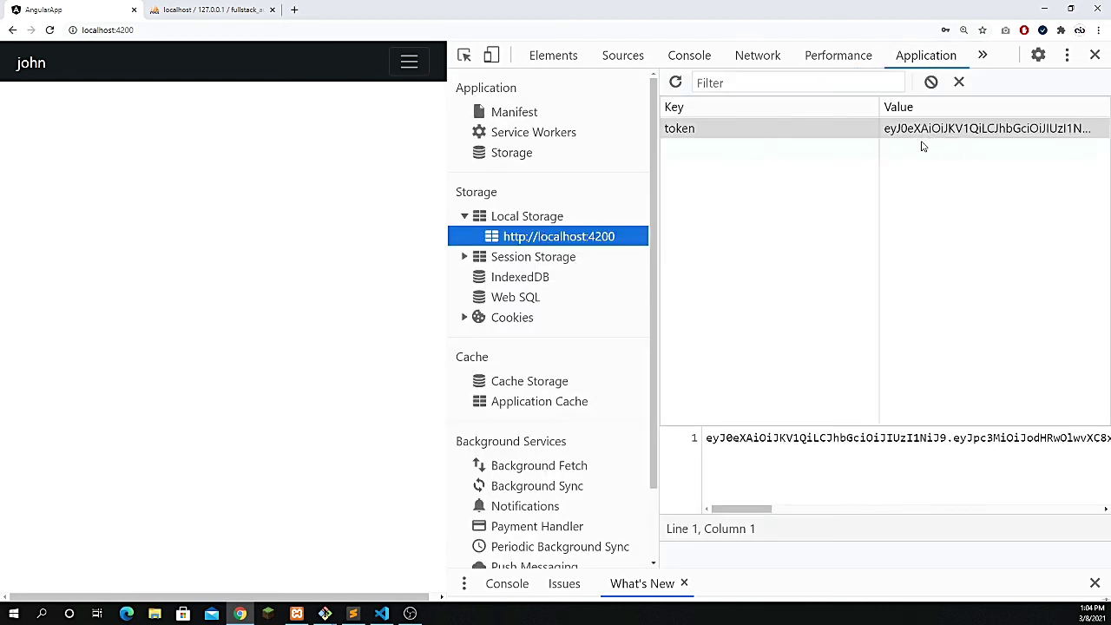
click(415, 72)
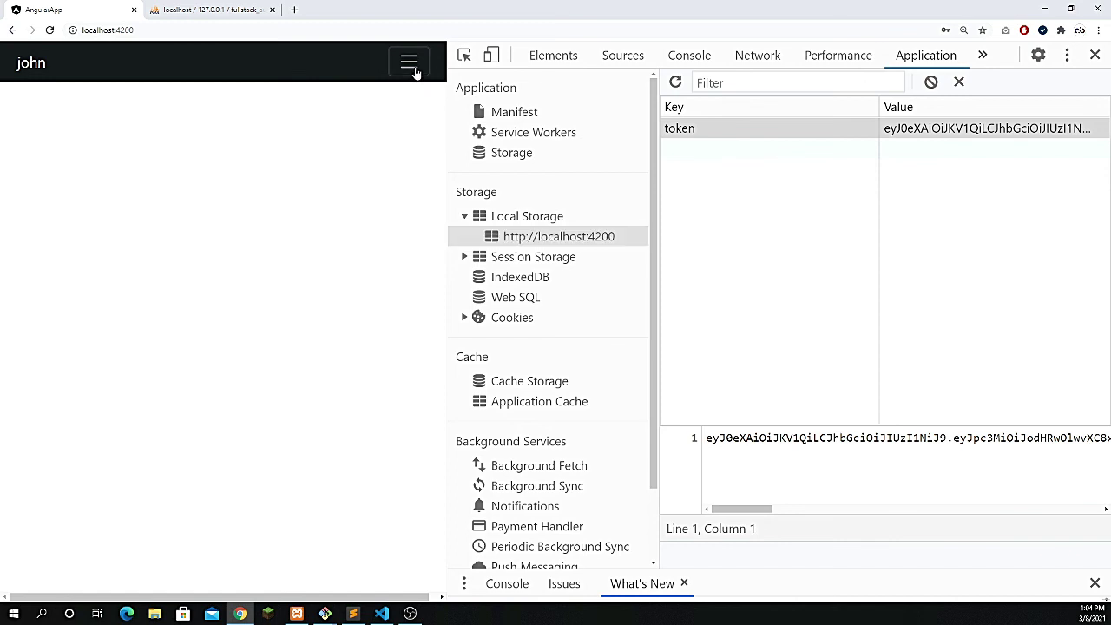
click(33, 121)
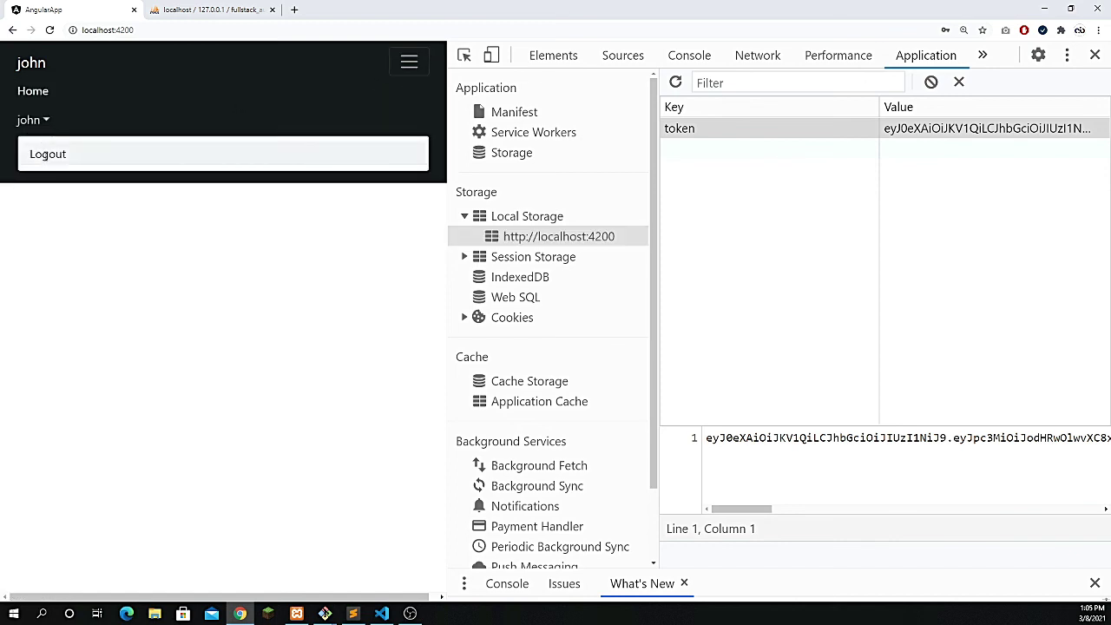
click(48, 155)
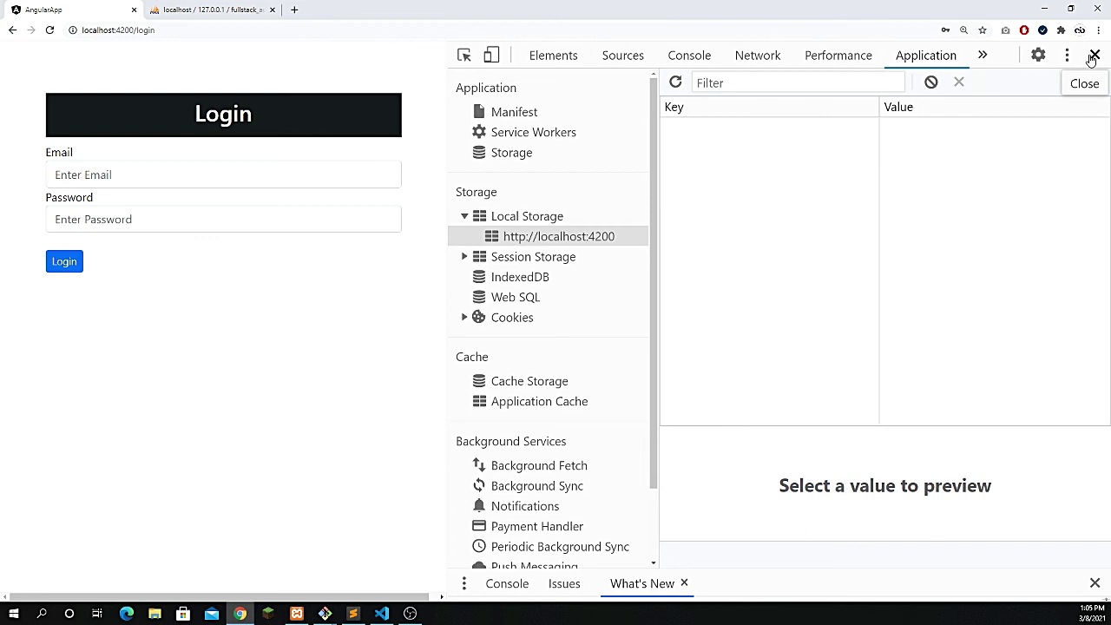
- Close Chrome DevTools with the X in its toolbar
click(1094, 54)
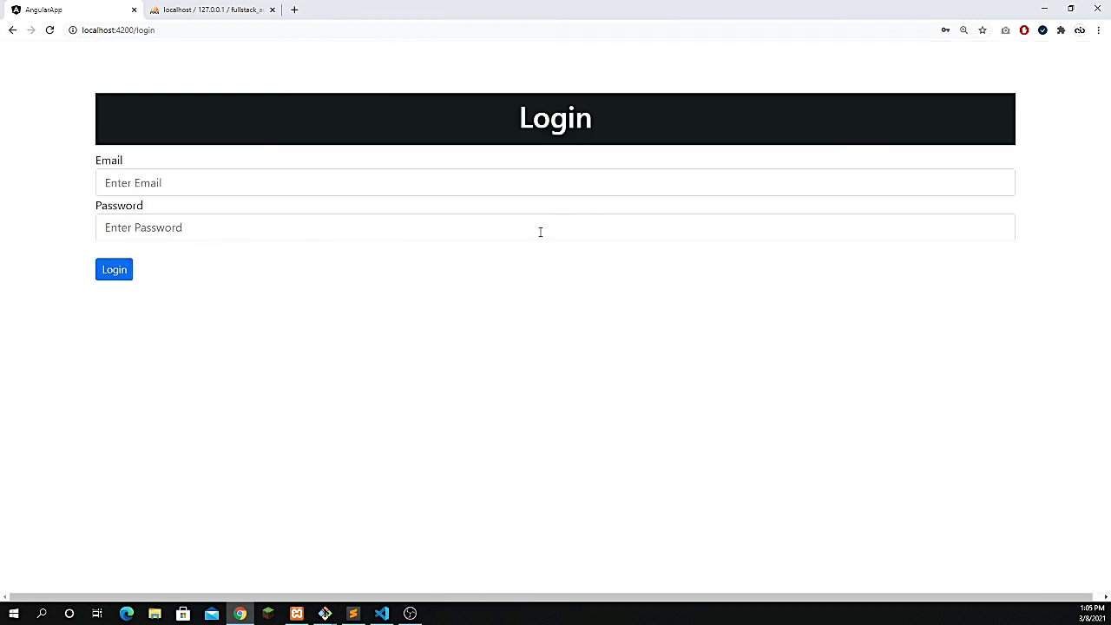